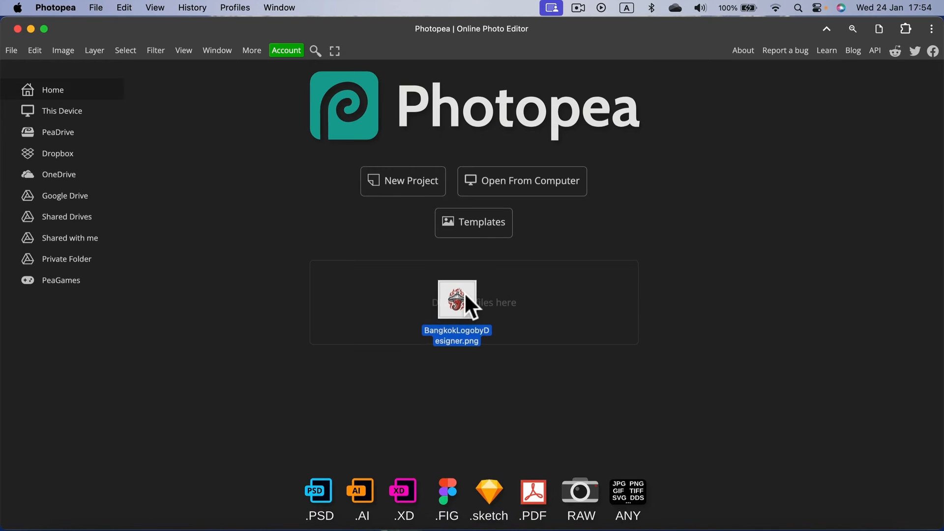
Step: Drop the chili-pepper logo PNG into Photopea so it opens as BangkokLogobyDesigner.psd
drag(476, 289, 474, 288)
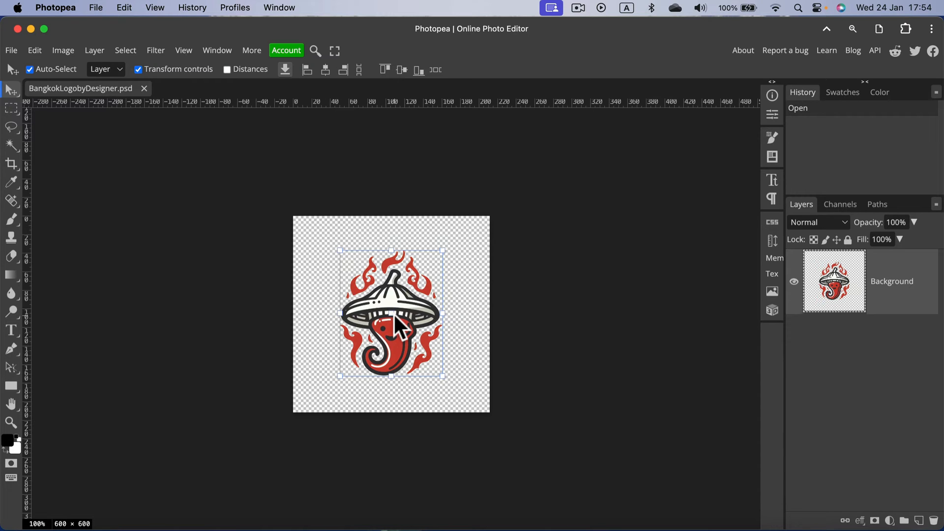
Step: Start Vectorize Bitmap from the Image menu, previewing the trace at 20 colours
click(63, 50)
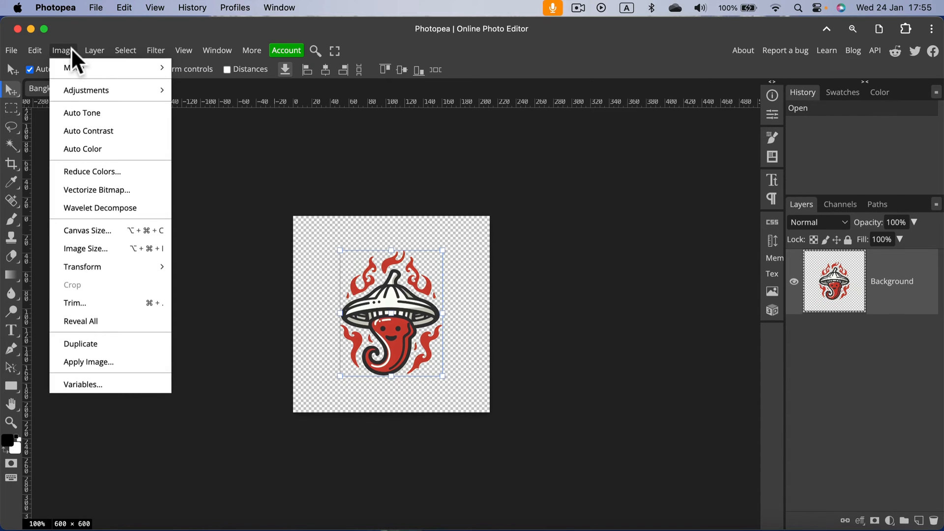
click(91, 189)
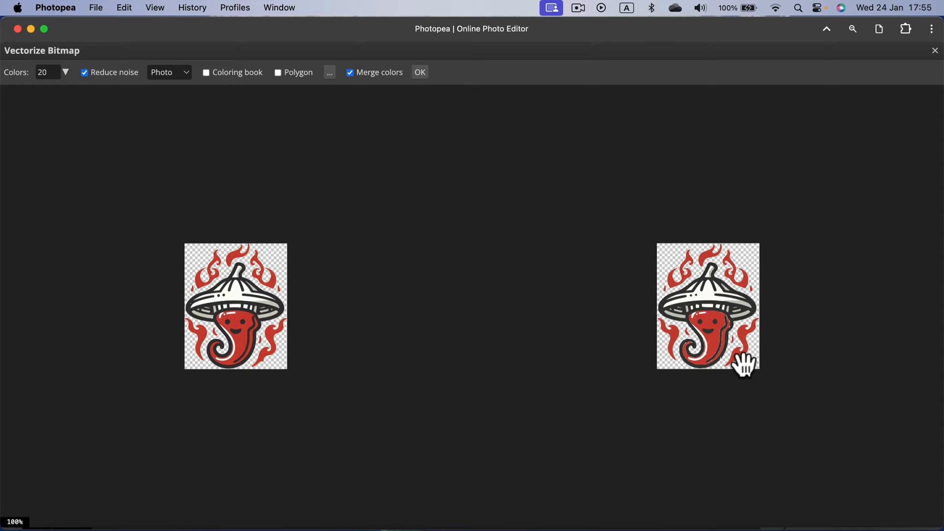
Step: Set the vectorization colour count to 12 with the Colors slider
click(66, 72)
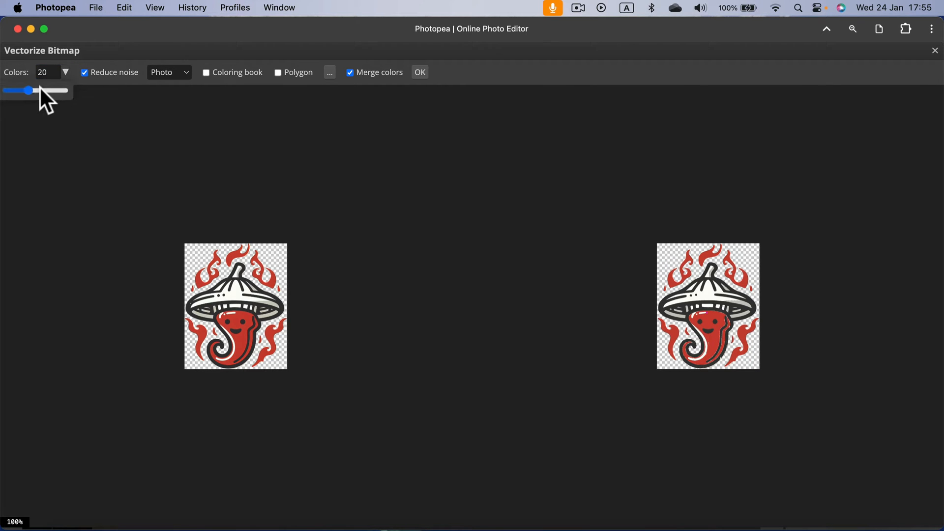
drag(27, 91, 32, 90)
drag(23, 90, 19, 90)
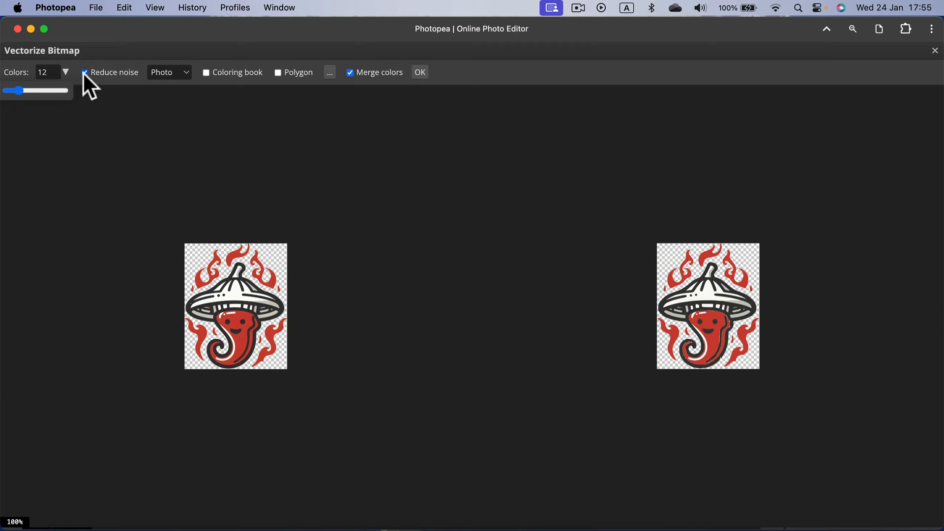
Step: Try the Cartoon tracing style, then settle back on Photo
click(185, 68)
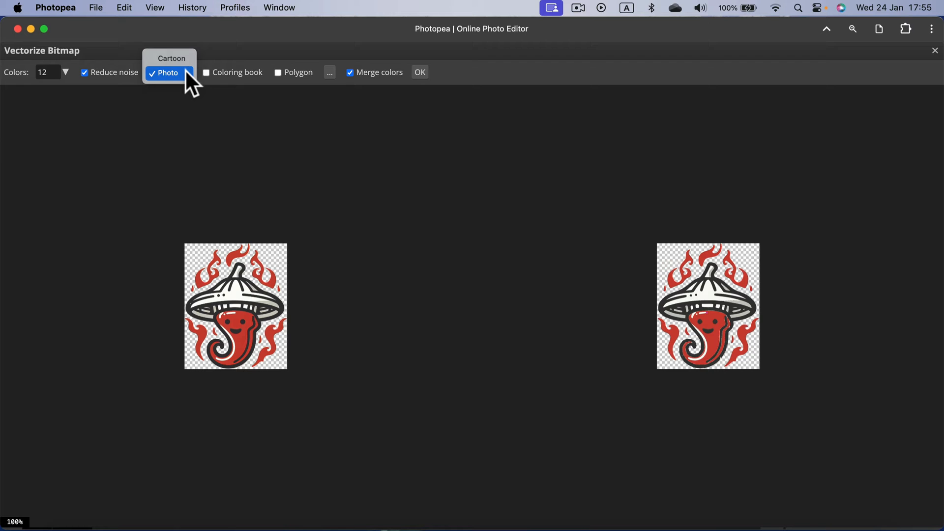
click(172, 58)
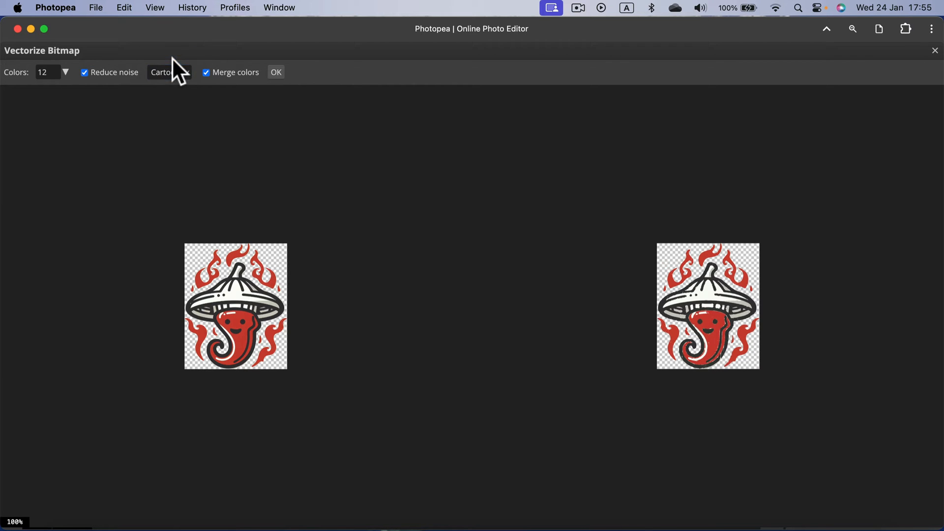
click(174, 71)
click(179, 83)
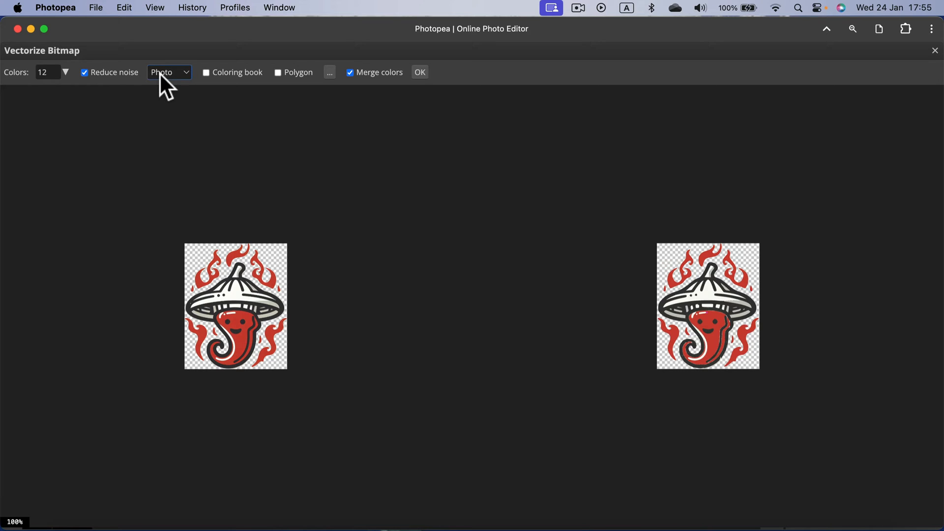
Step: Enable the Coloring book tracing option
click(206, 72)
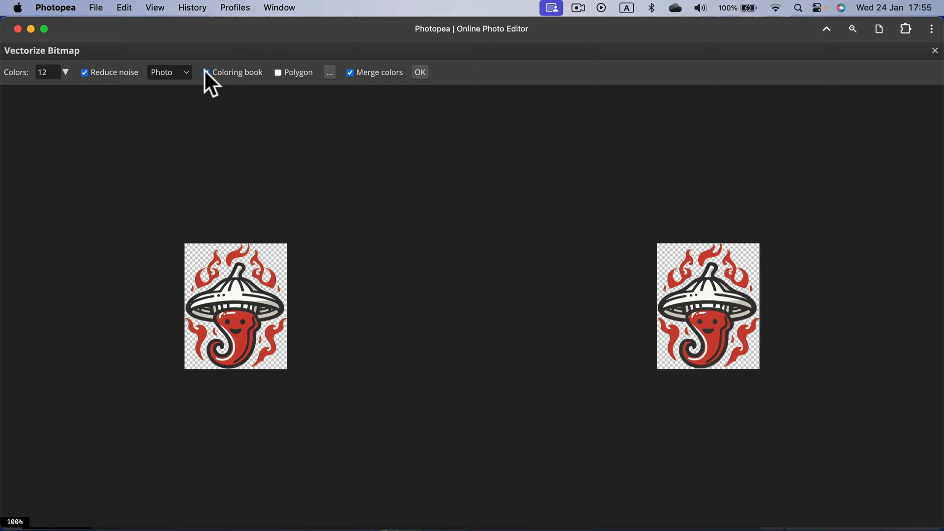
click(206, 73)
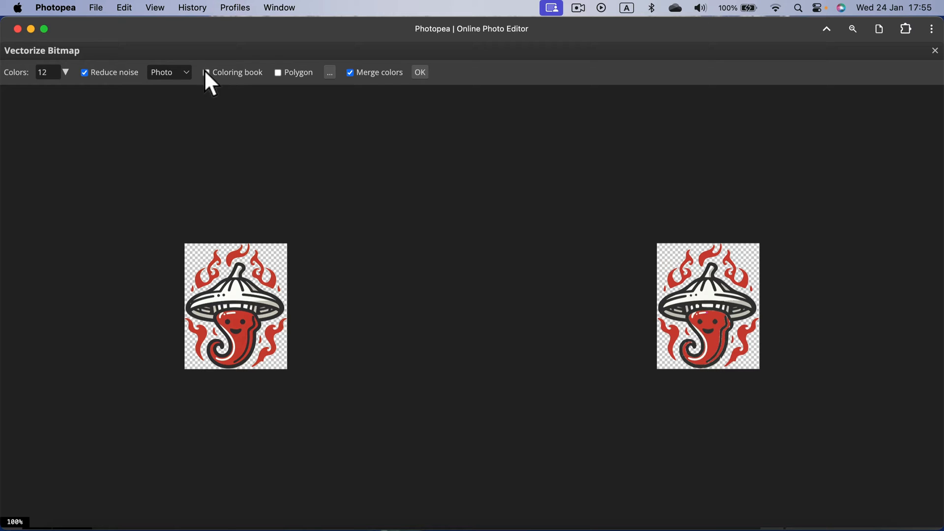
click(206, 72)
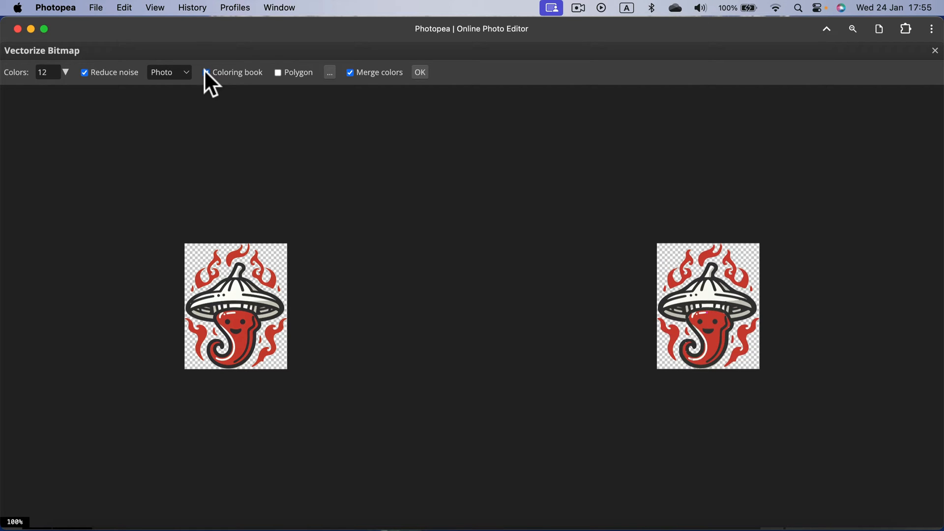
Step: Toggle Polygon tracing to compare results and leave it disabled
click(278, 72)
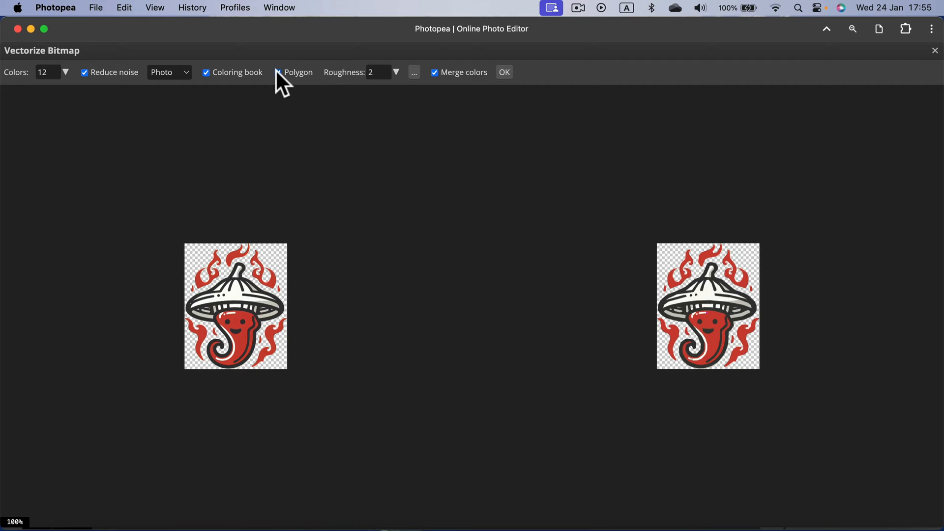
click(278, 72)
click(277, 72)
click(277, 71)
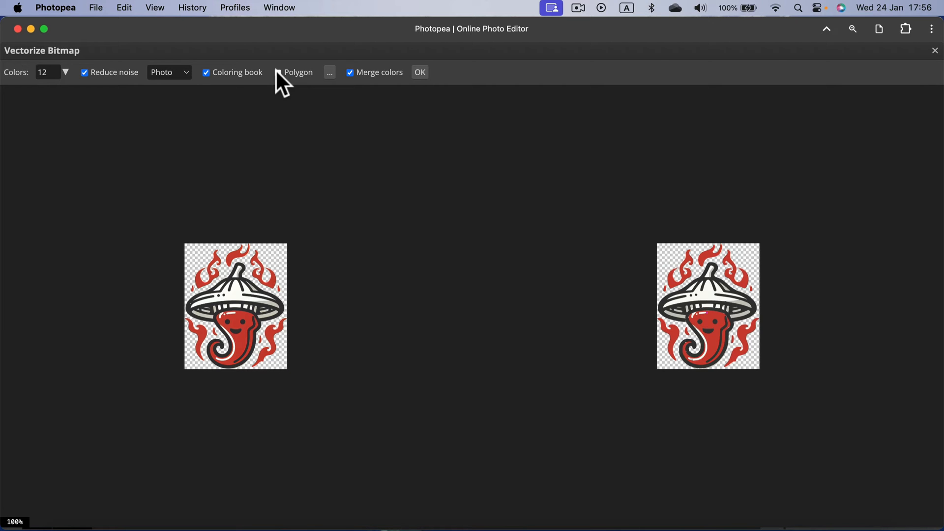
Step: Try Stroke and Labels in the extra output options, keep Fill only, and apply the vectorization
click(330, 74)
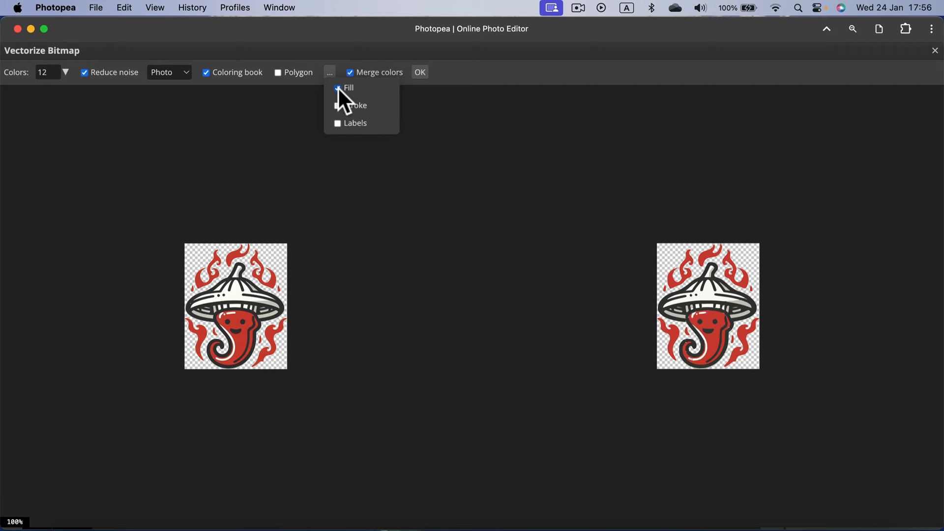
click(338, 105)
click(338, 123)
click(337, 122)
click(422, 72)
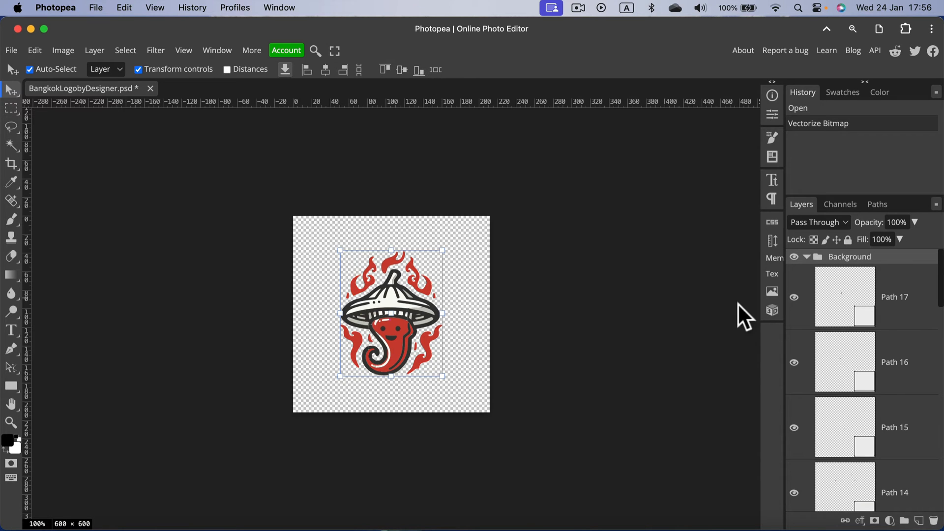
scroll(907, 324, down, 3)
scroll(905, 335, down, 4)
scroll(905, 343, down, 4)
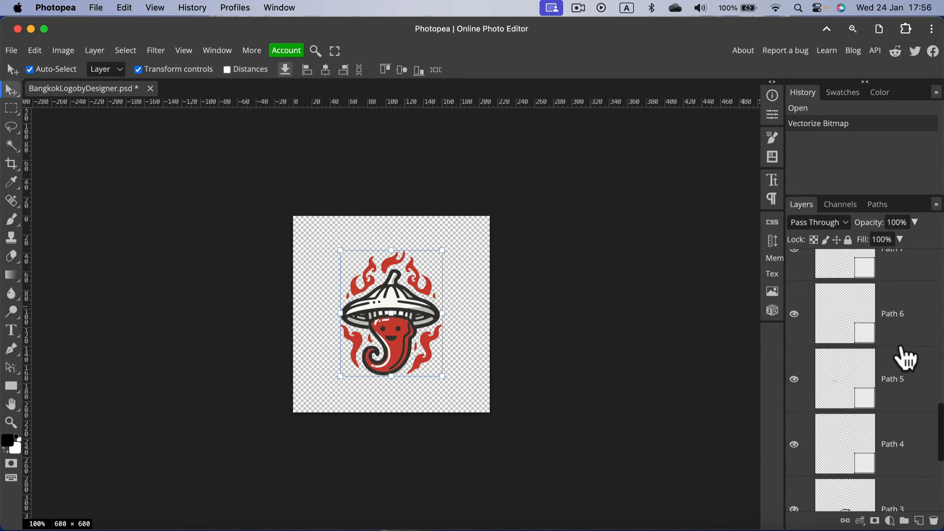
scroll(905, 346, down, 3)
scroll(905, 347, up, 7)
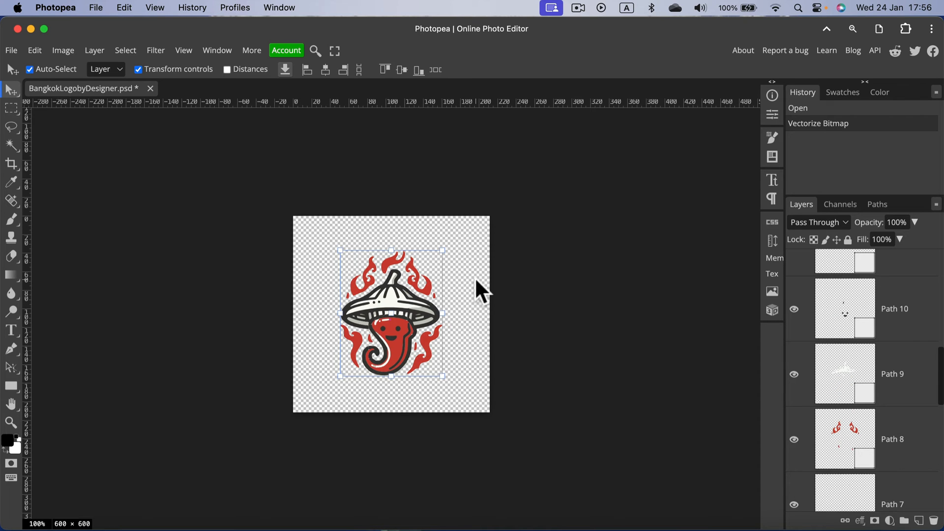
click(202, 201)
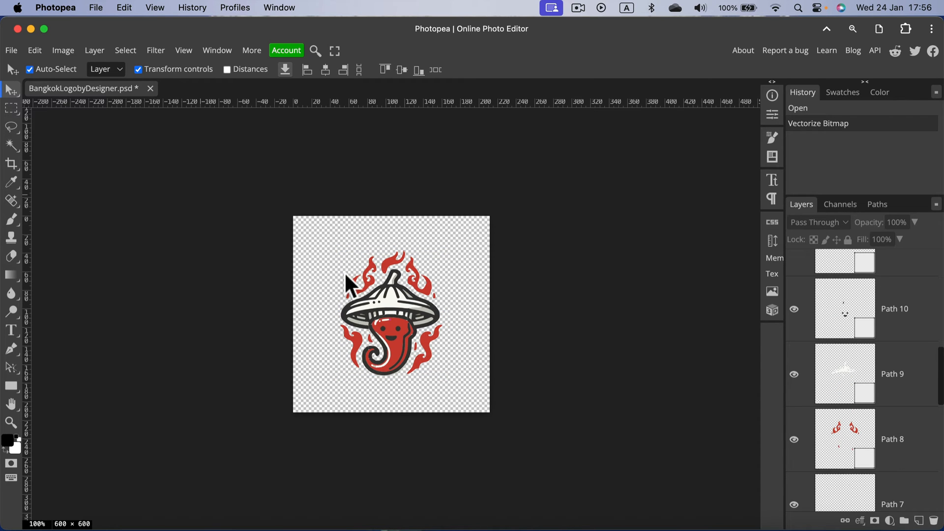
scroll(345, 280, up, 3)
scroll(346, 289, up, 3)
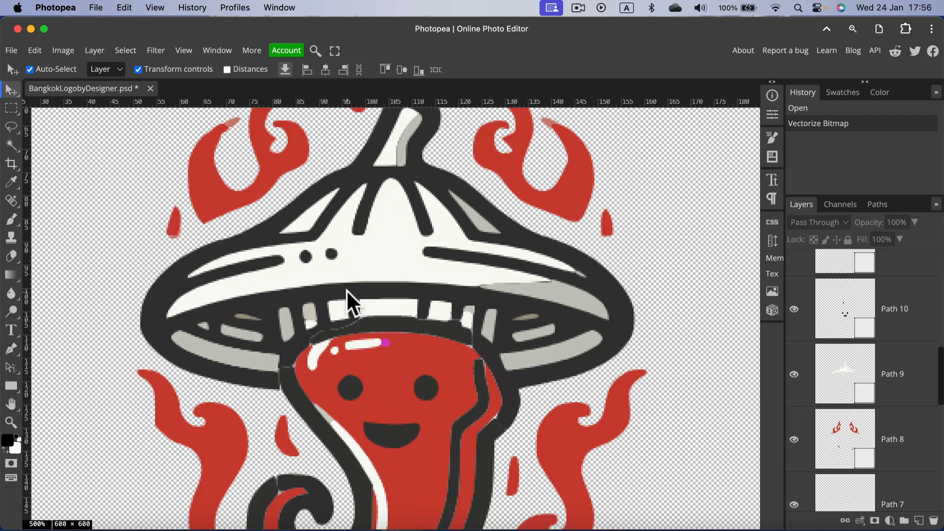
scroll(345, 289, up, 2)
scroll(346, 290, up, 1)
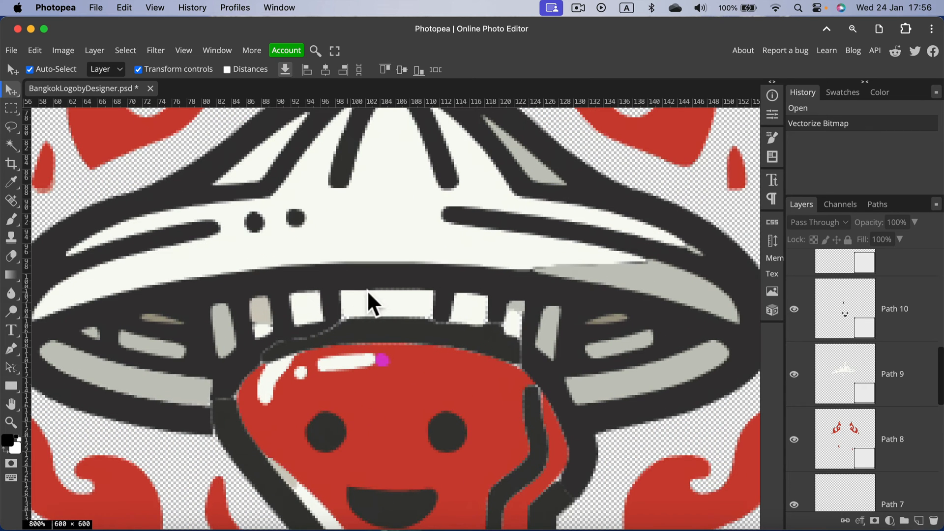
click(438, 289)
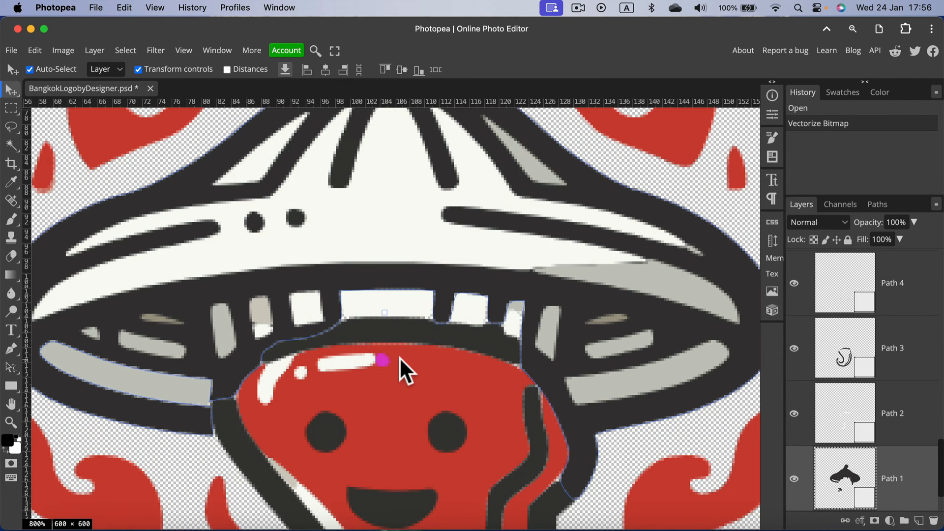
scroll(399, 357, down, 5)
scroll(387, 347, up, 3)
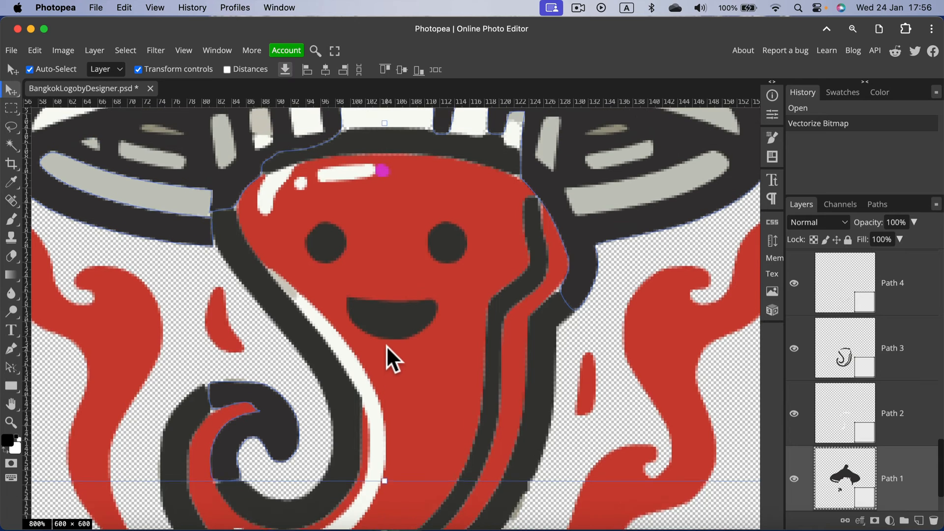
scroll(386, 345, up, 2)
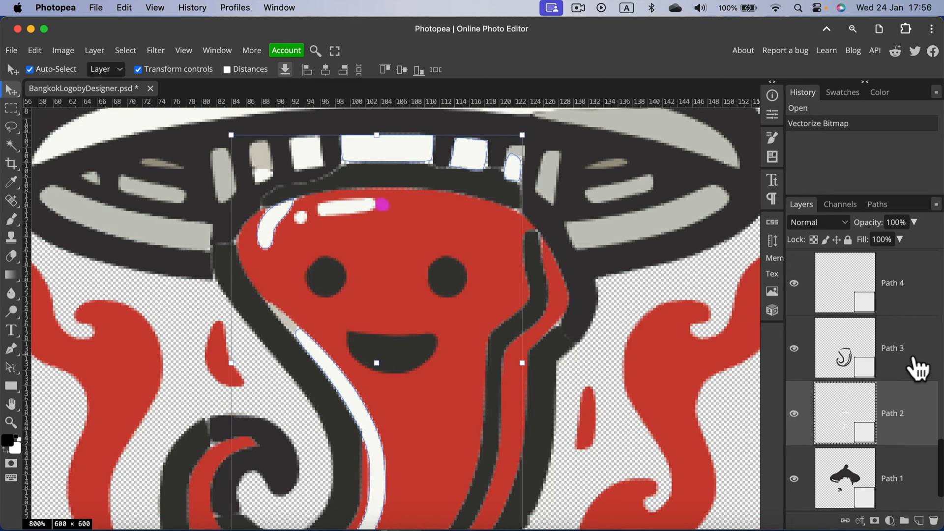
click(917, 362)
click(912, 288)
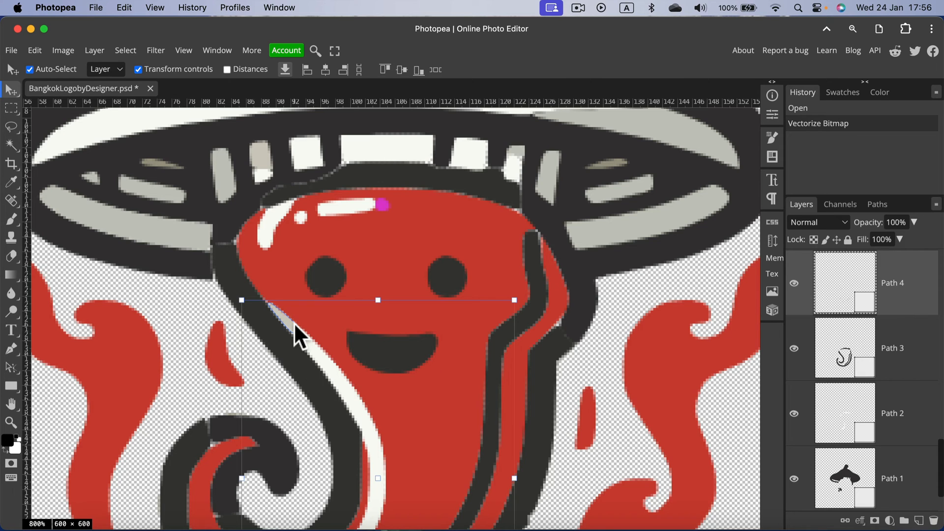
scroll(297, 328, down, 2)
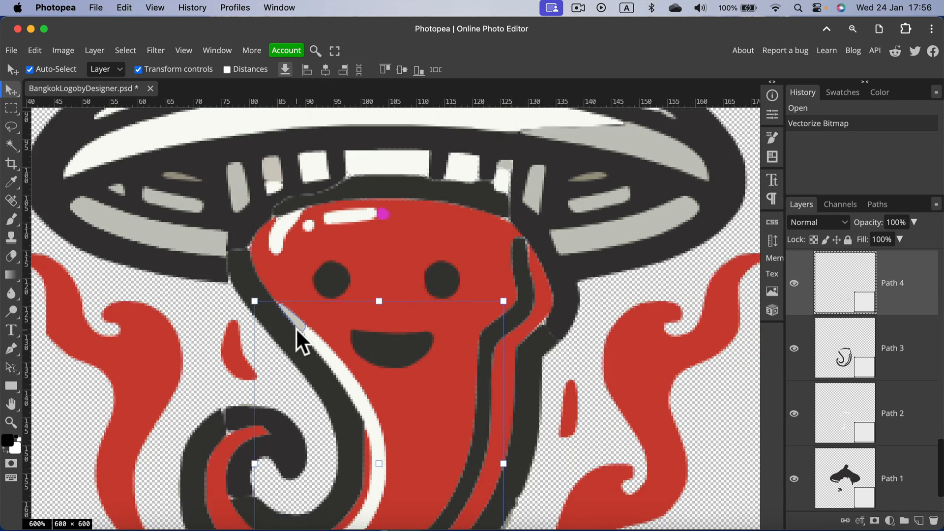
scroll(296, 327, down, 2)
scroll(296, 328, down, 2)
scroll(221, 317, down, 1)
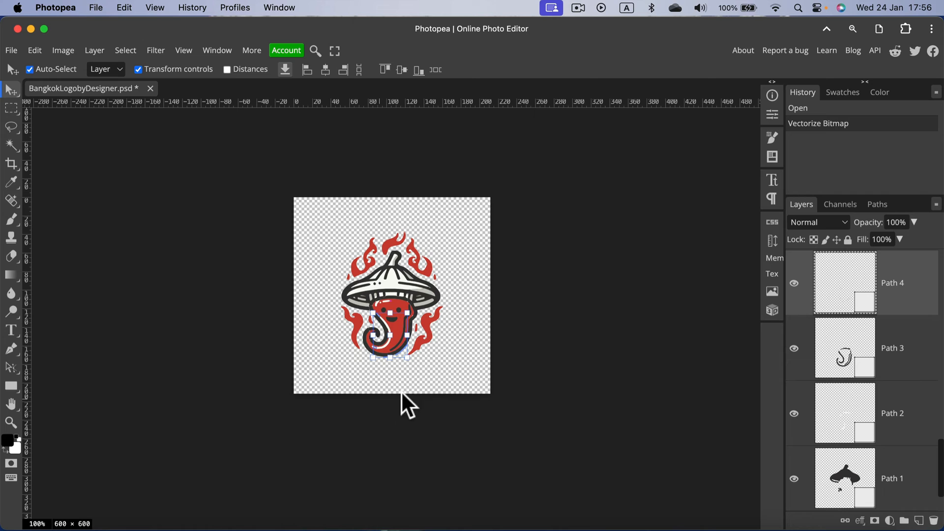
drag(412, 303, 490, 212)
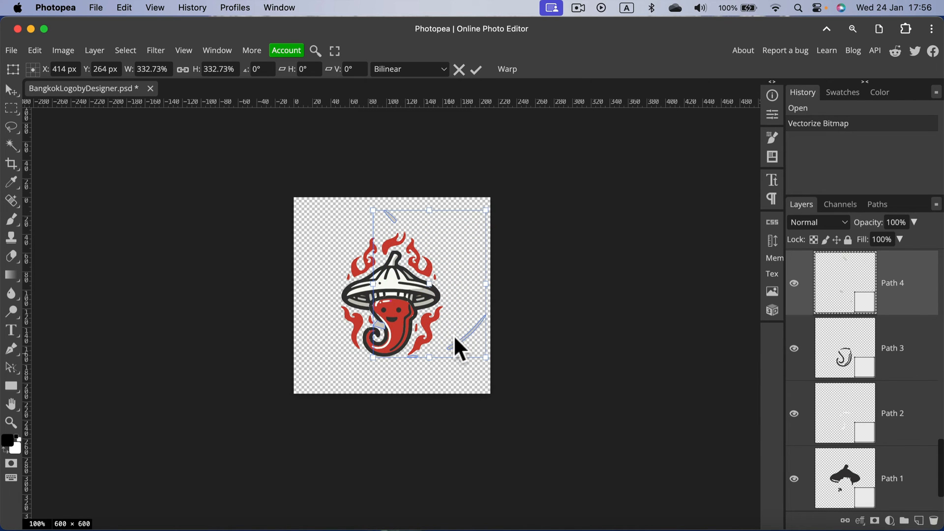
click(459, 70)
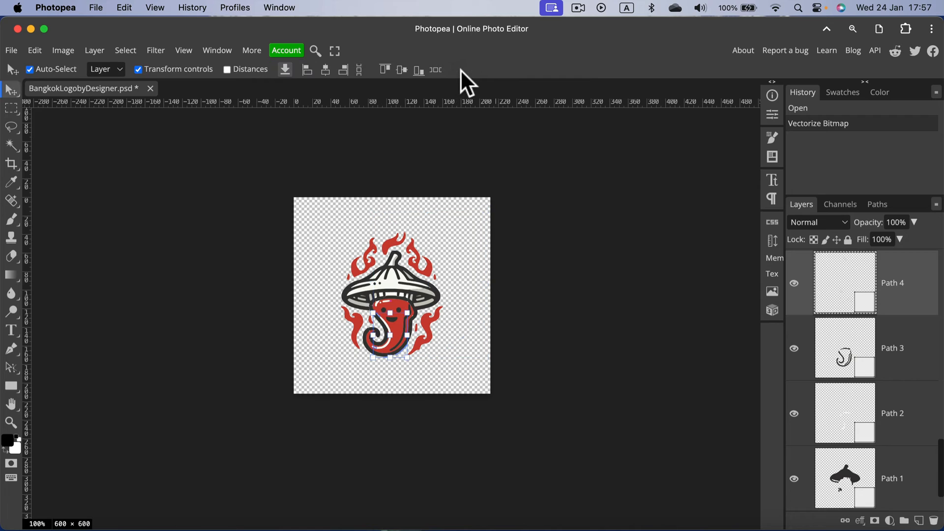
click(353, 211)
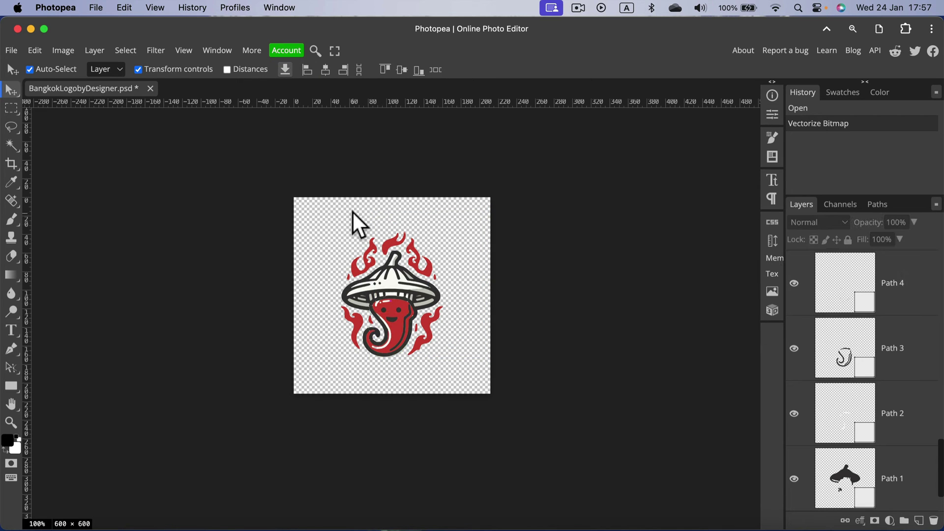
Step: Recolor Path 0 (body and lower flames) from red to teal #34cbcb via the hue slider
click(398, 240)
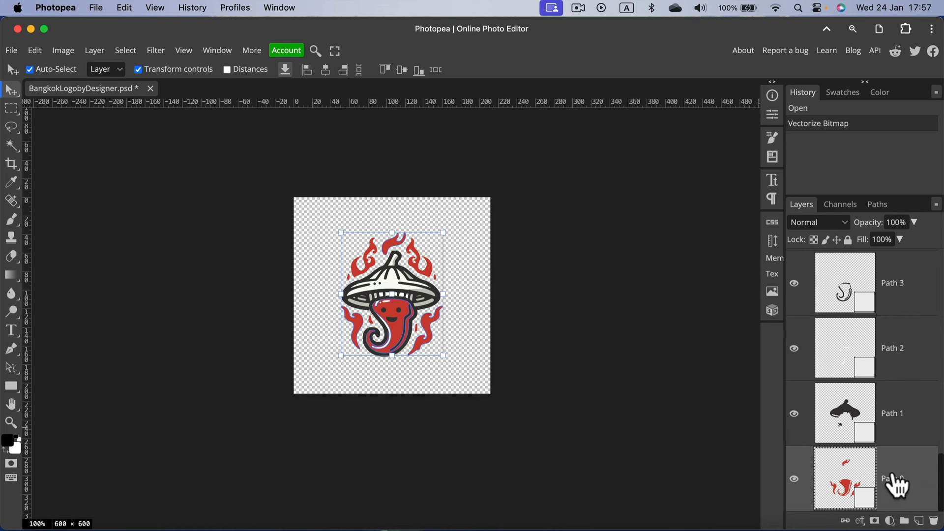
double_click(854, 493)
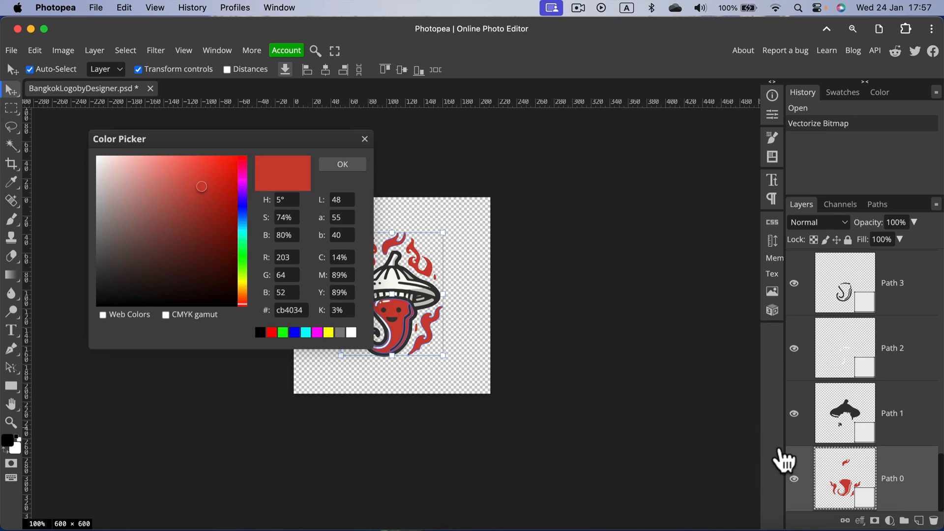
drag(259, 138, 178, 133)
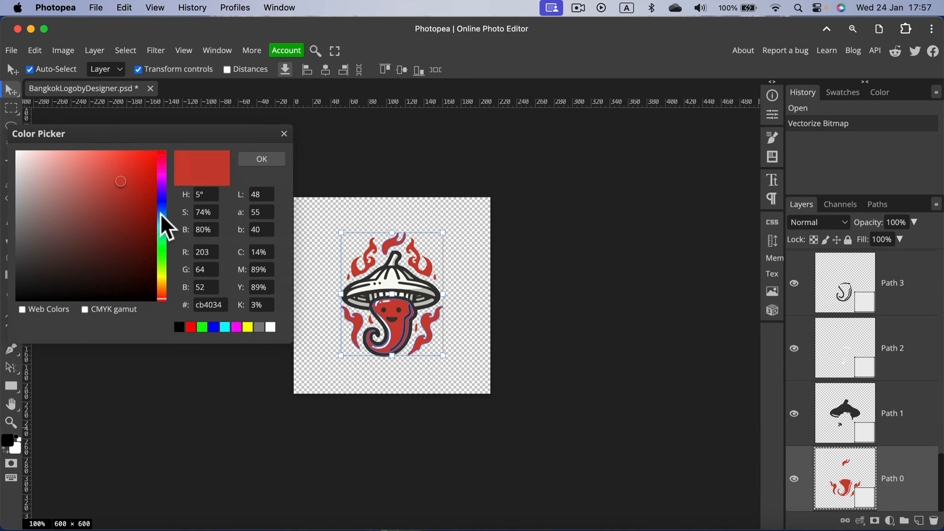
mouse_move(162, 223)
mouse_down()
mouse_move(162, 154)
mouse_move(161, 214)
mouse_up()
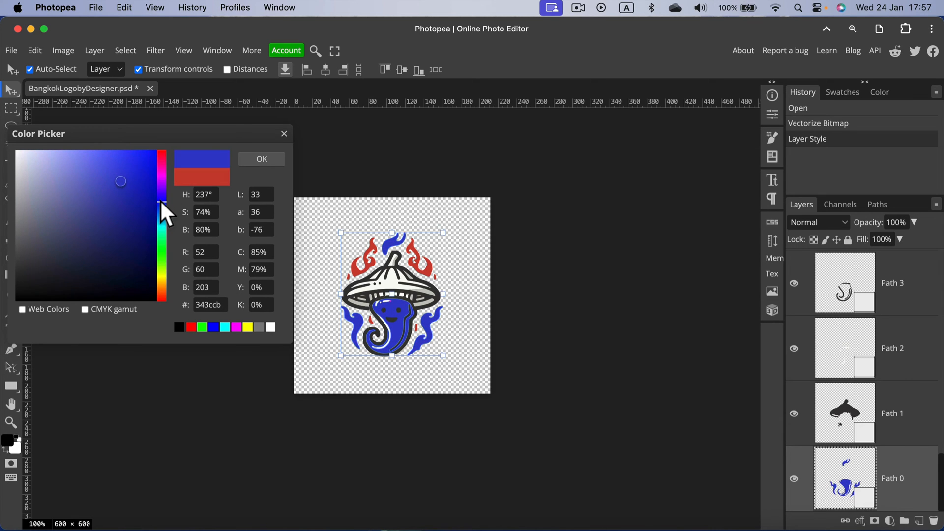
mouse_move(160, 214)
mouse_down()
mouse_move(155, 260)
mouse_move(162, 210)
mouse_move(162, 243)
mouse_move(161, 221)
mouse_up()
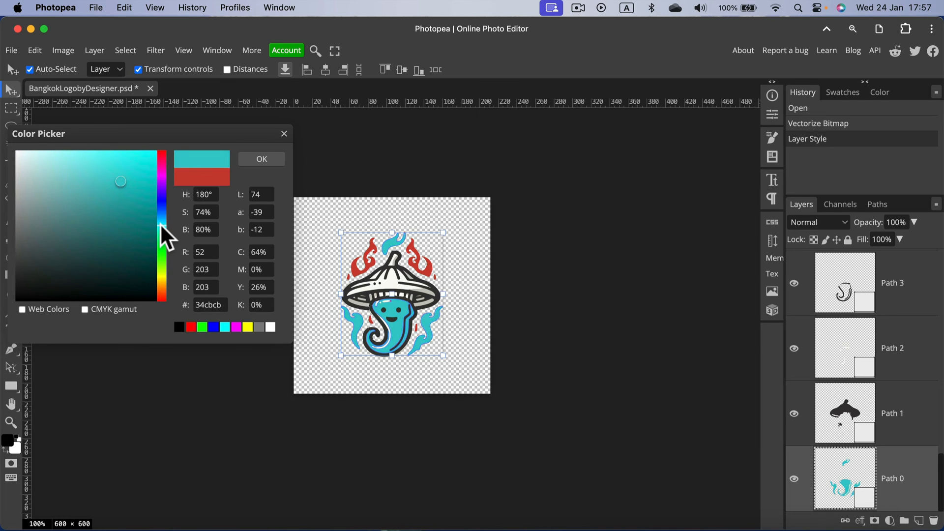
click(283, 133)
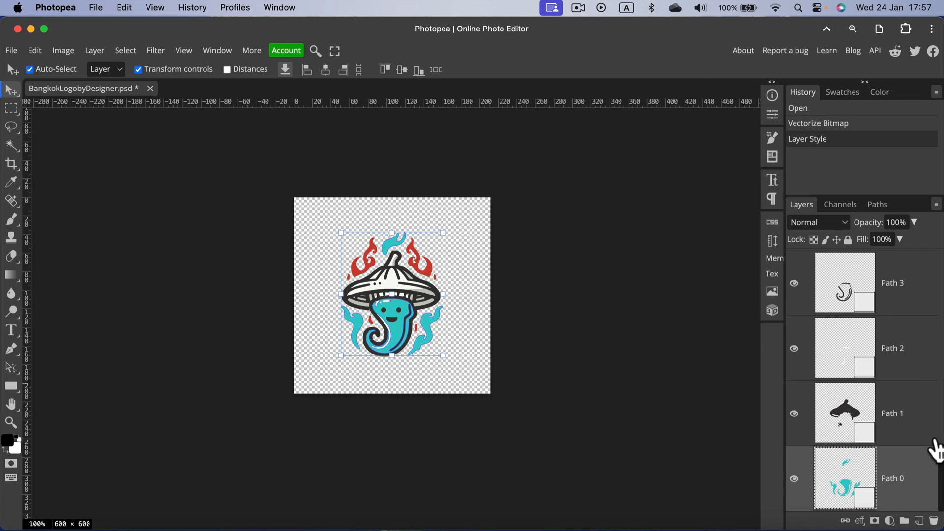
scroll(907, 414, up, 5)
scroll(907, 399, up, 3)
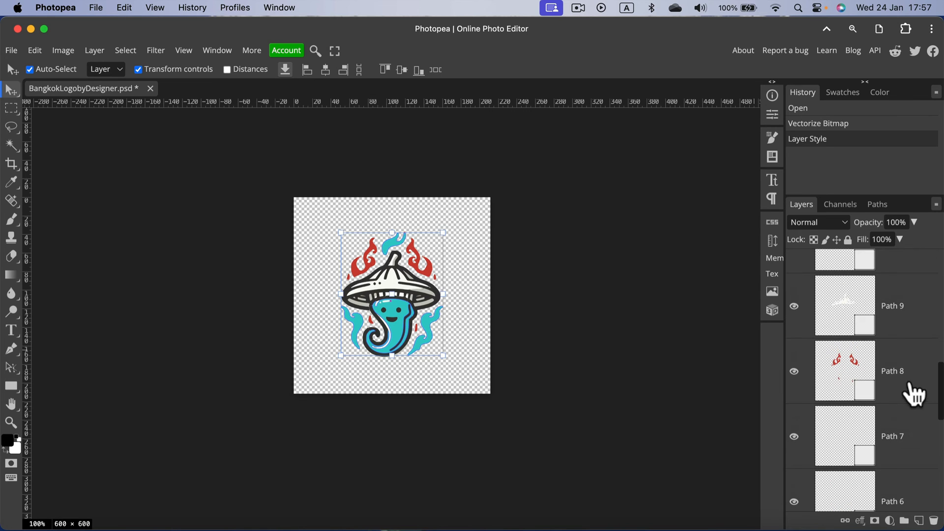
Step: Shift Path 8's red flame tips toward cyan in the Color Picker
click(915, 384)
double_click(842, 371)
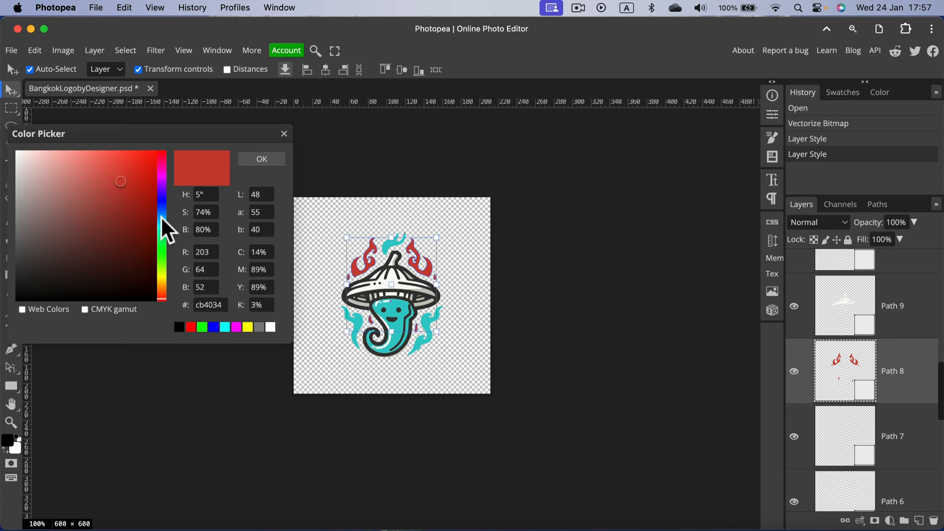
click(161, 216)
mouse_move(134, 133)
mouse_down()
mouse_move(189, 107)
mouse_move(172, 109)
mouse_up()
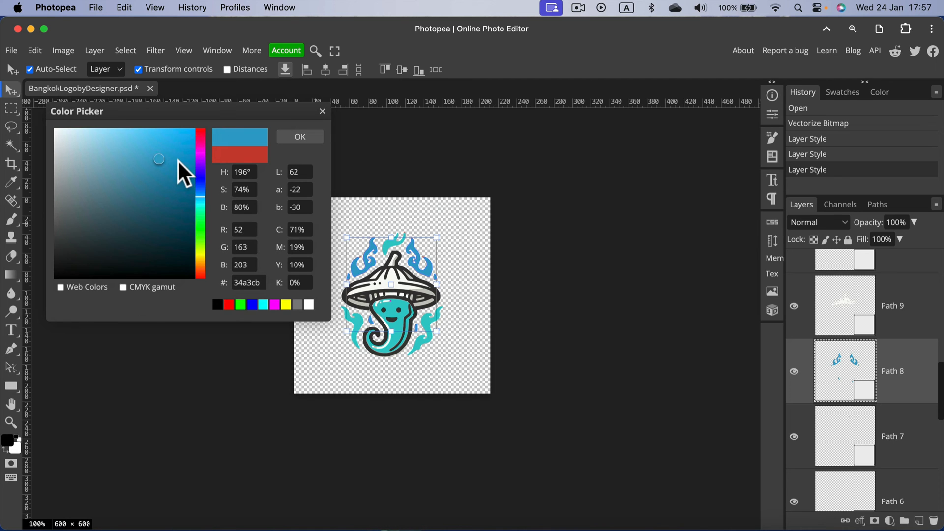
drag(178, 160, 143, 147)
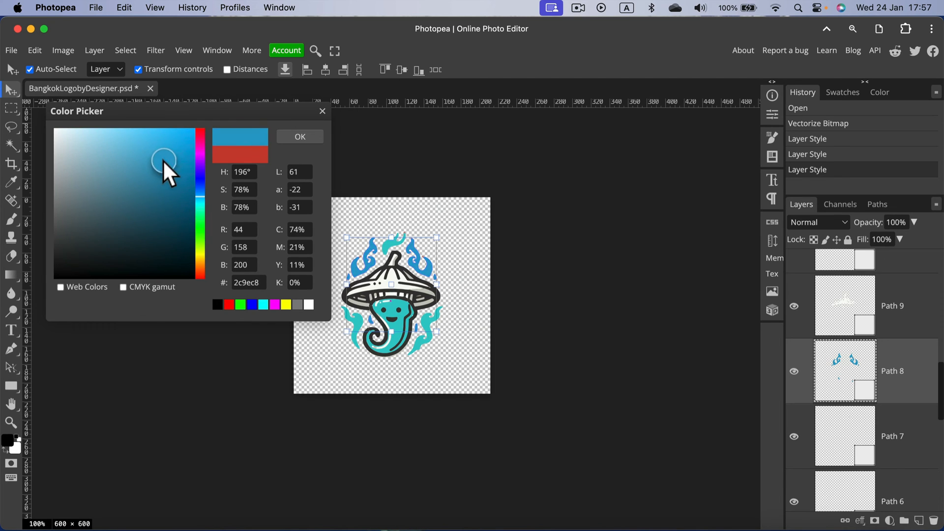
Step: Sample the body's teal with the eyedropper so the flame tips match, then return to the Move tool
click(152, 233)
click(12, 182)
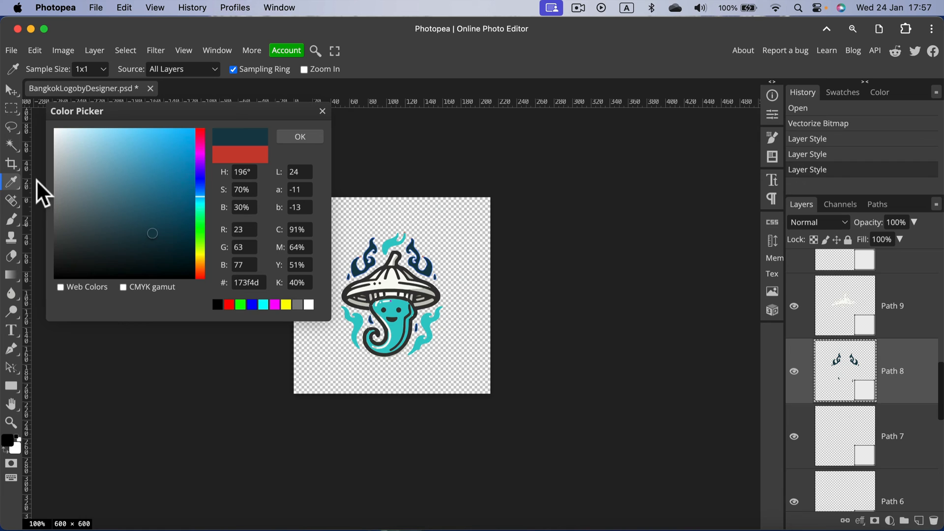
click(398, 254)
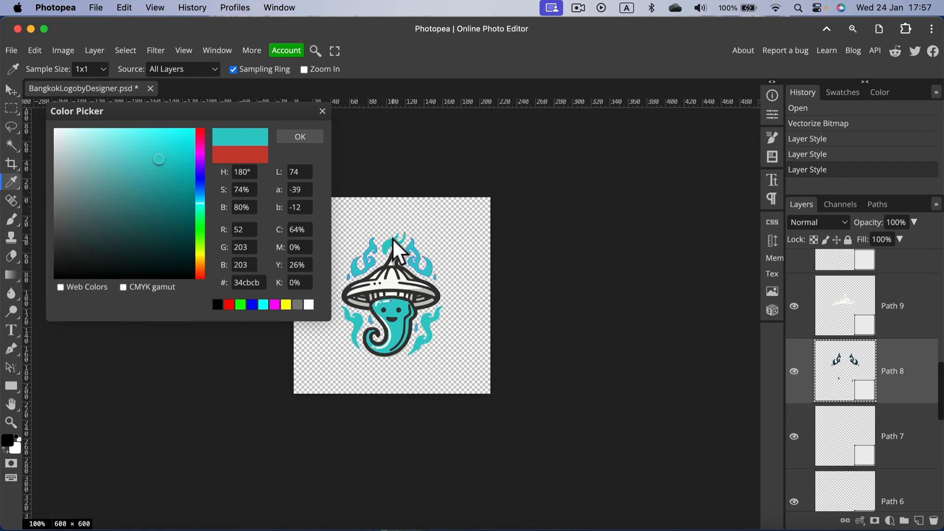
click(301, 137)
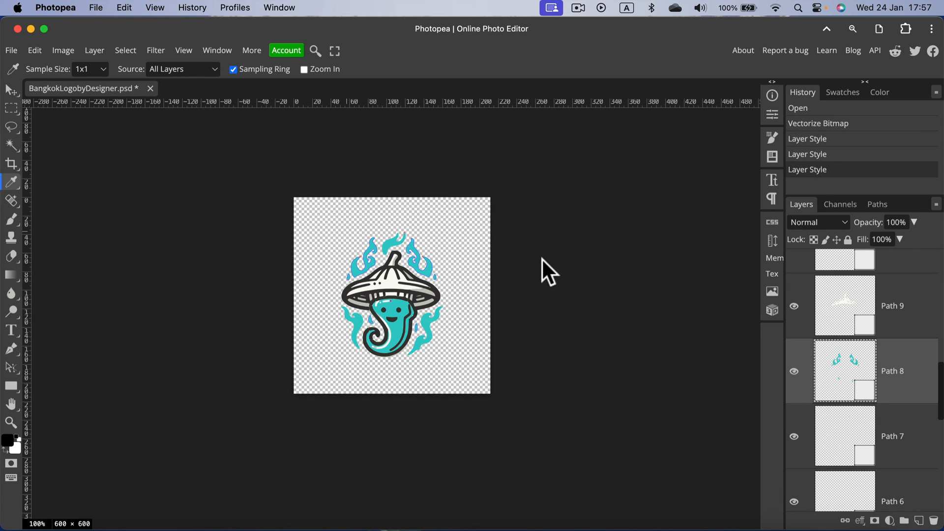
click(11, 90)
click(211, 220)
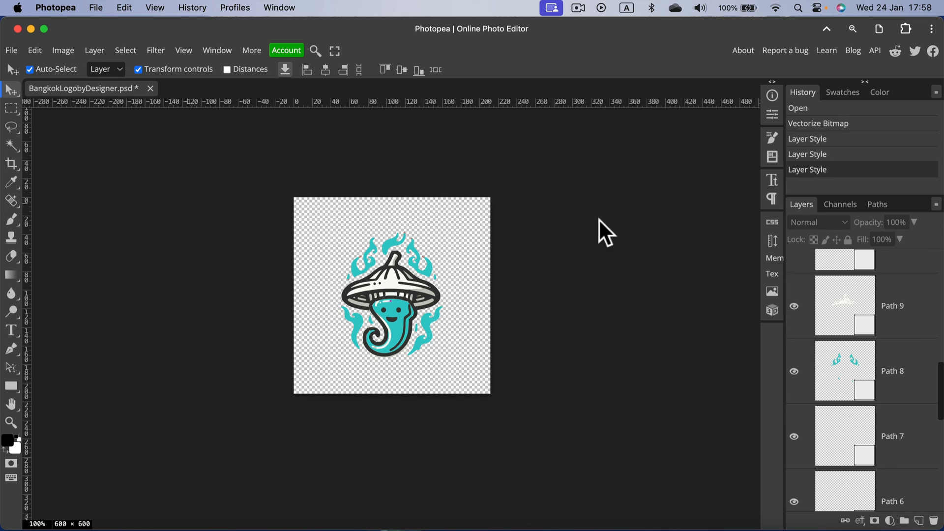
Step: Start an SVG export via File > Export as, showing a 600×600 size
click(11, 49)
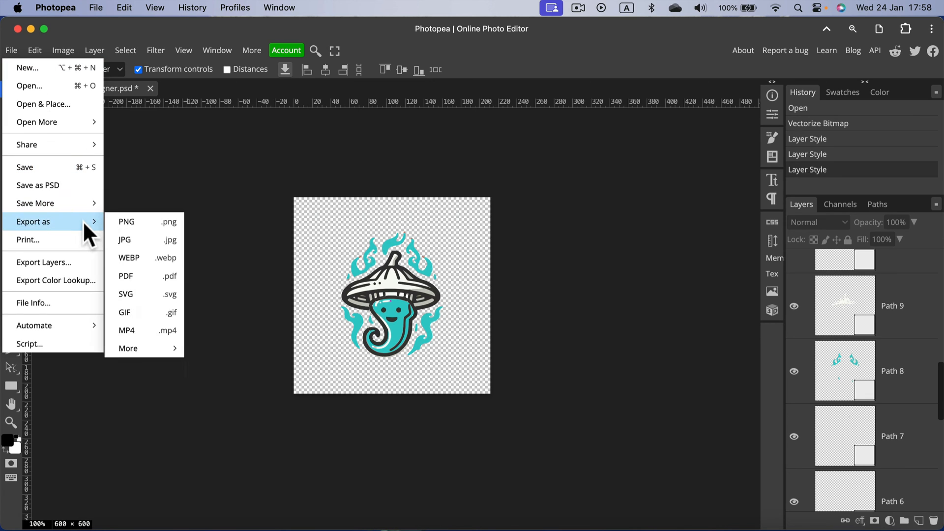
mouse_move(52, 221)
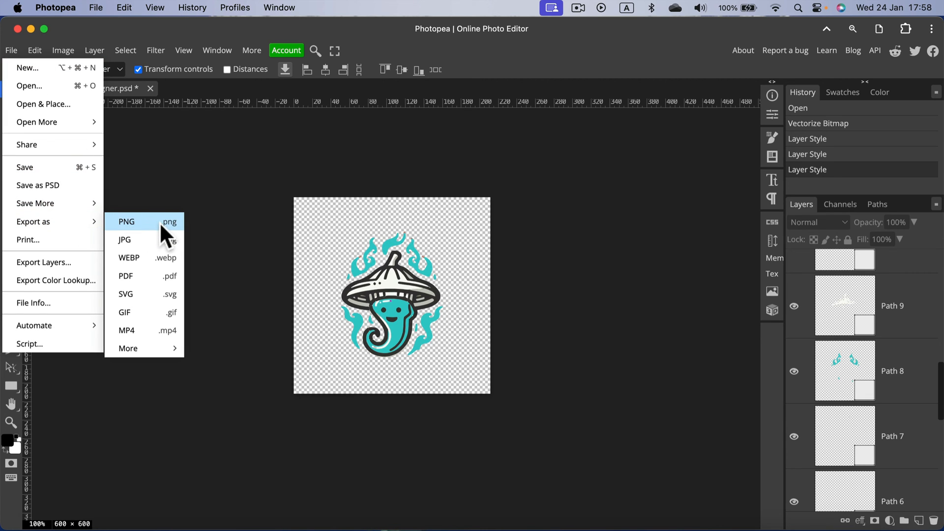
click(170, 293)
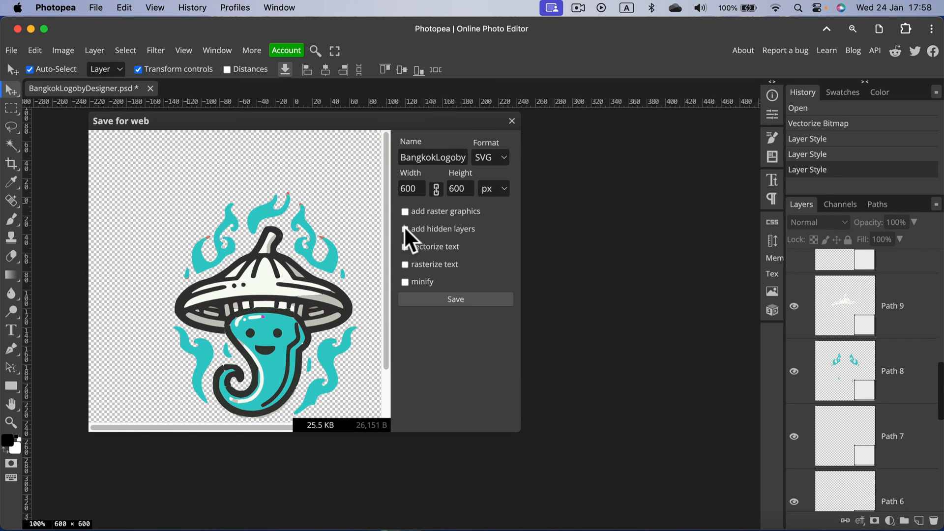
Step: Set the export width to 1200 (height follows) and save the logo as a 1200×1200 SVG
double_click(410, 189)
text(1200)
click(474, 191)
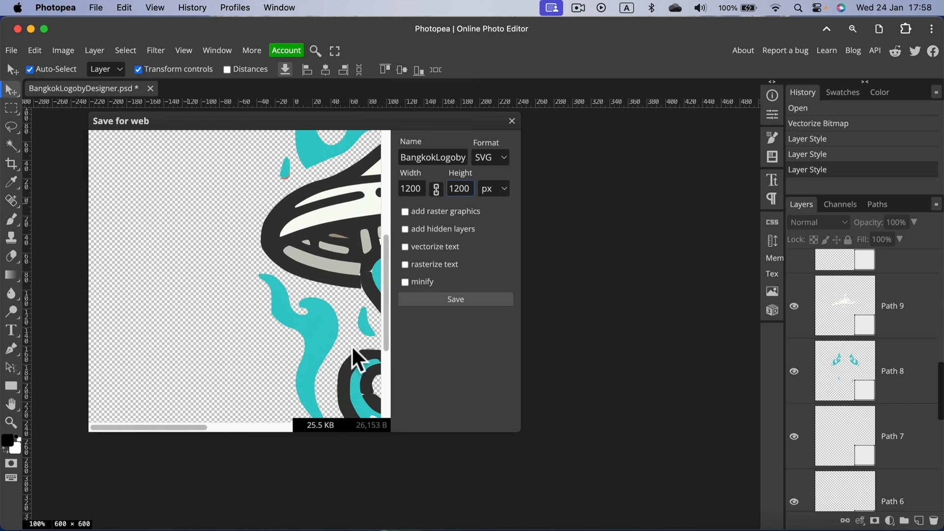
drag(197, 426, 276, 427)
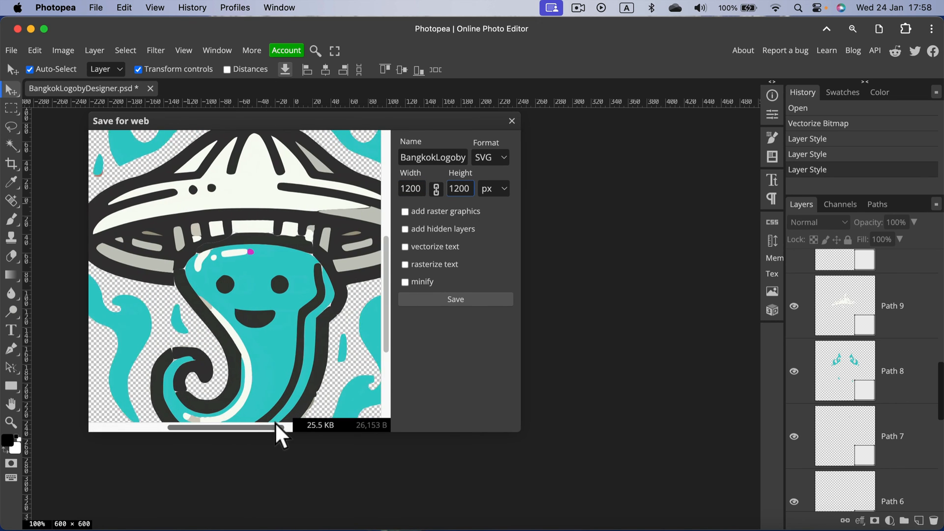
drag(226, 286, 275, 303)
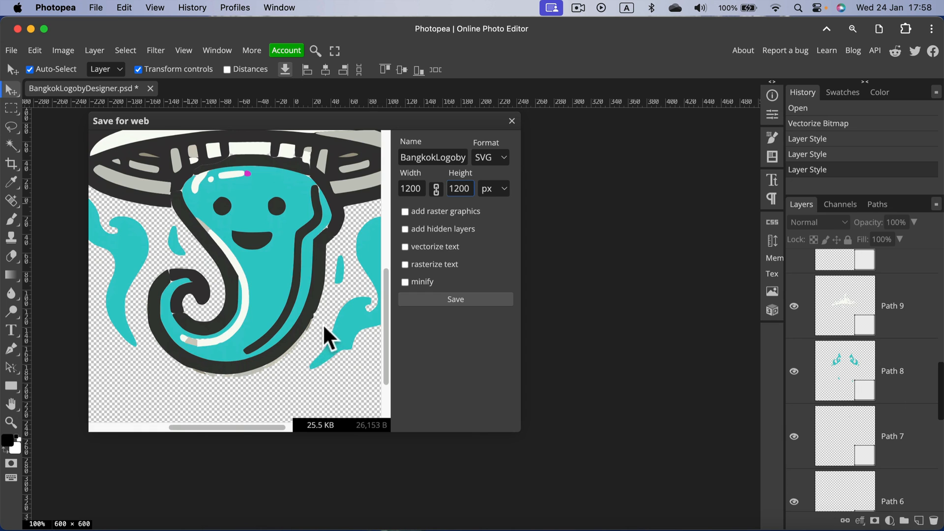
click(470, 298)
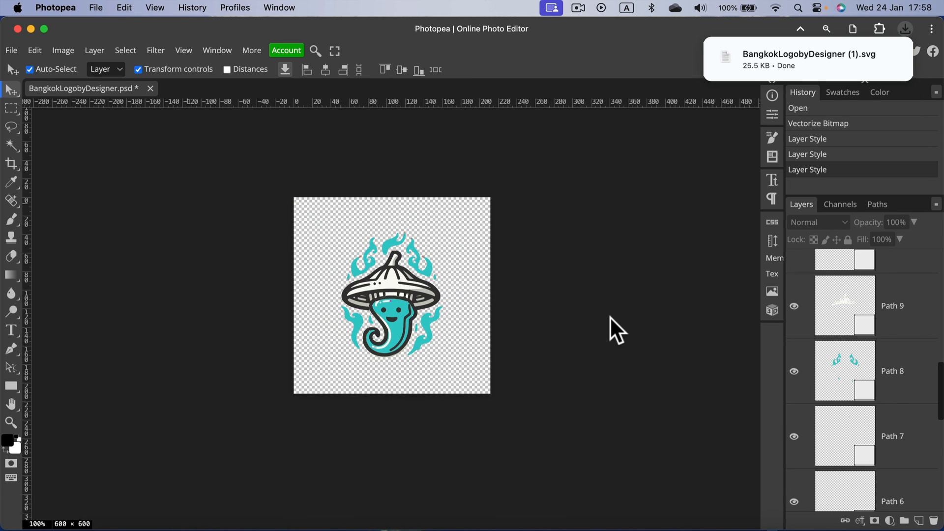